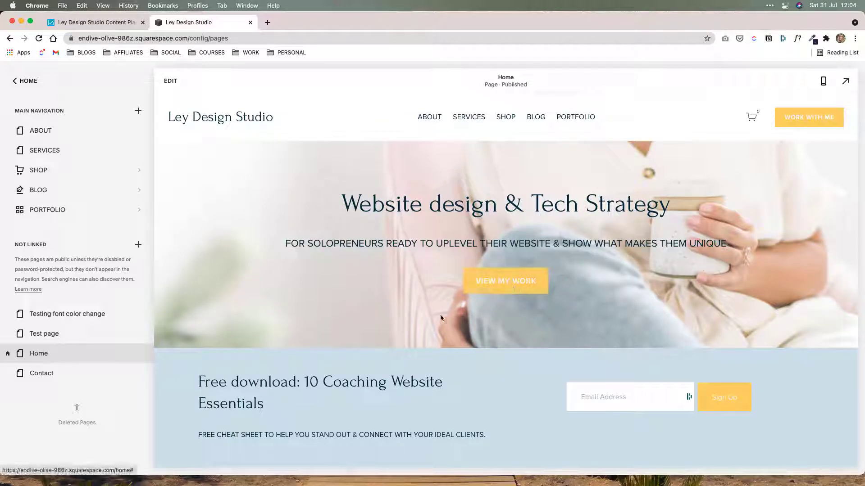
Step: Scroll through the Home page to review it and find the footer
scroll(396, 318, "down", 15)
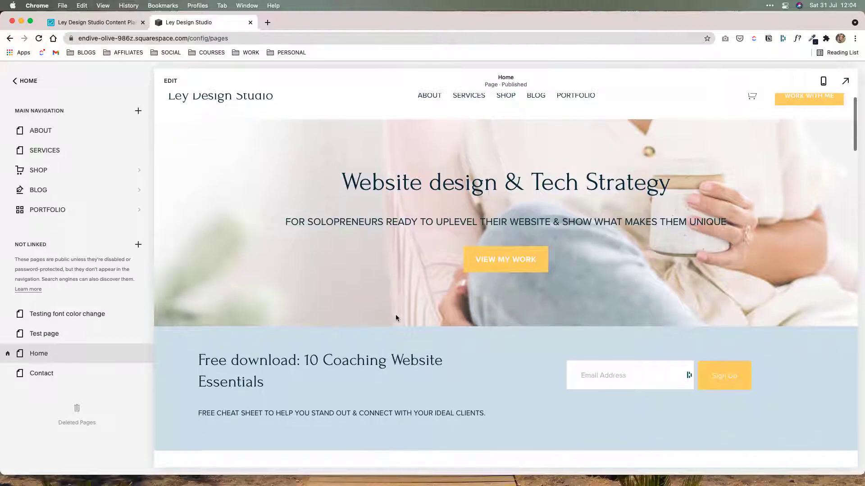
scroll(395, 314, "down", 20)
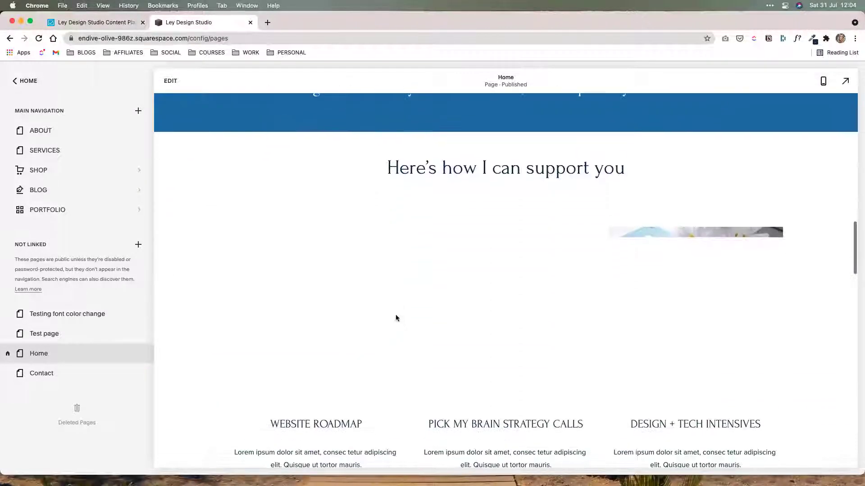
scroll(395, 318, "down", 20)
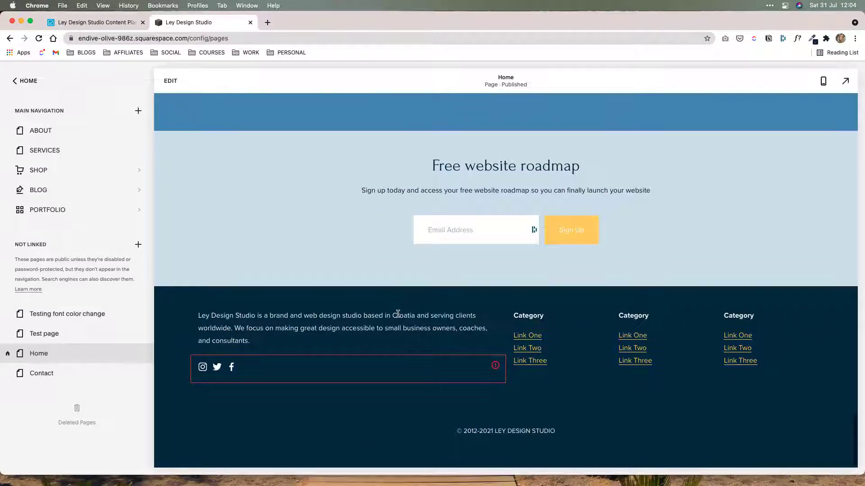
scroll(395, 317, "up", 2)
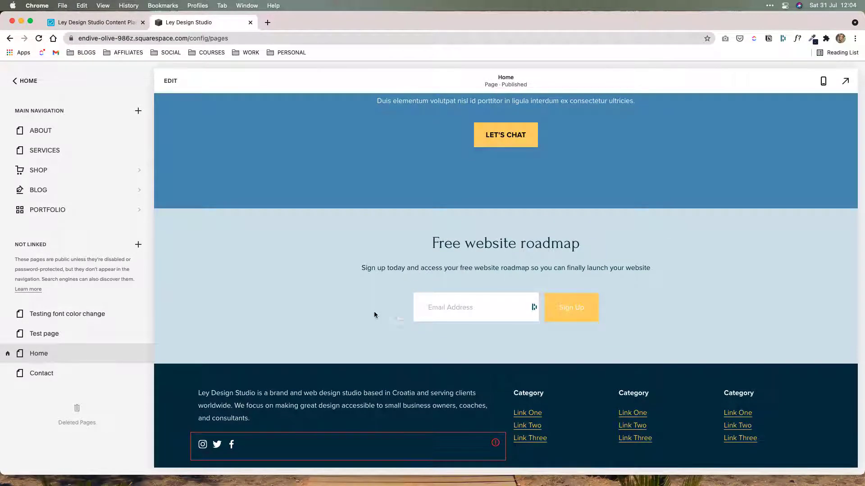
scroll(486, 218, "up", 20)
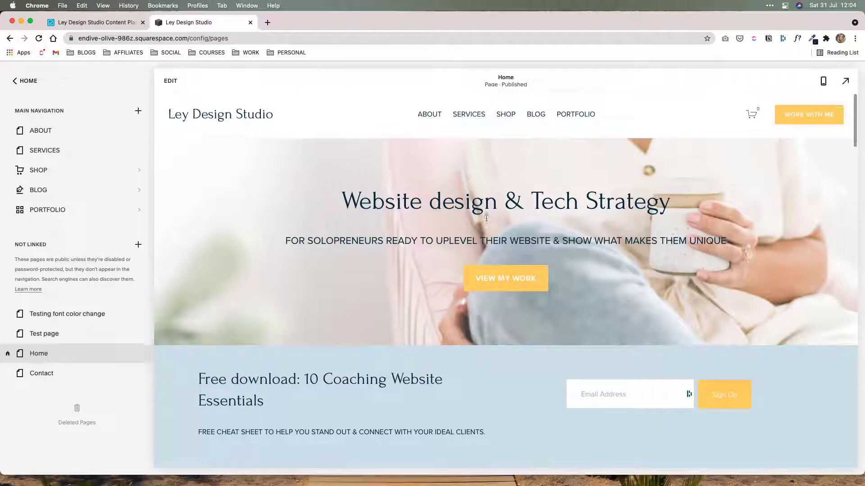
scroll(486, 219, "down", 10)
scroll(485, 220, "down", 15)
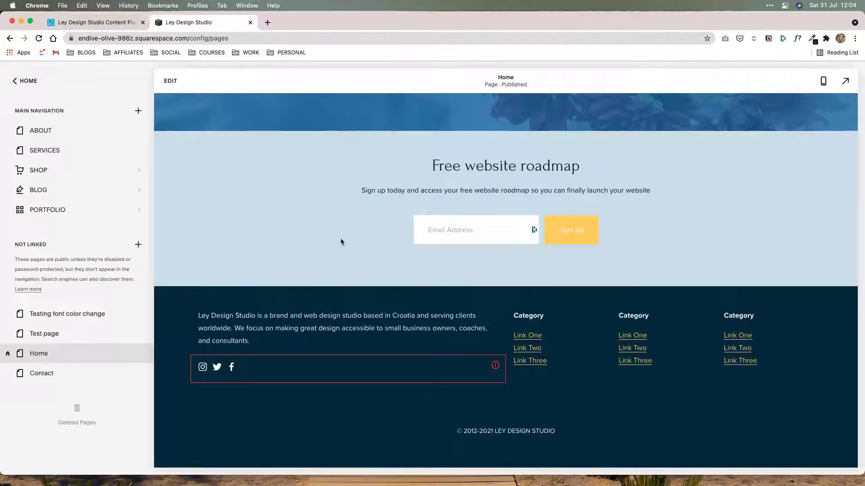
scroll(647, 232, "up", 5)
scroll(248, 291, "down", 4)
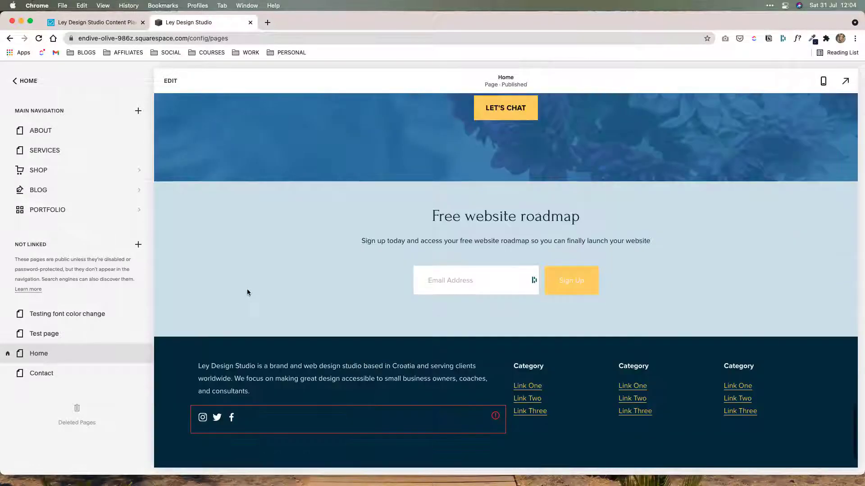
Step: Enter edit mode and add a new blank section to the site footer
left_click(170, 82)
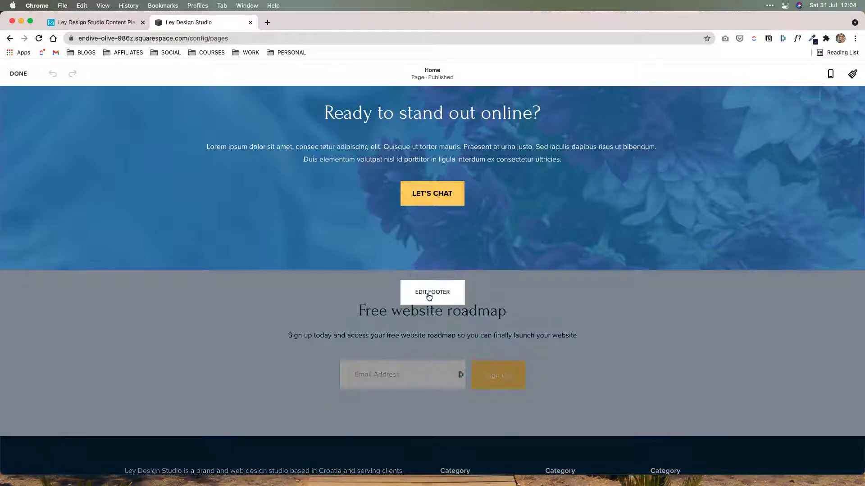
left_click(430, 295)
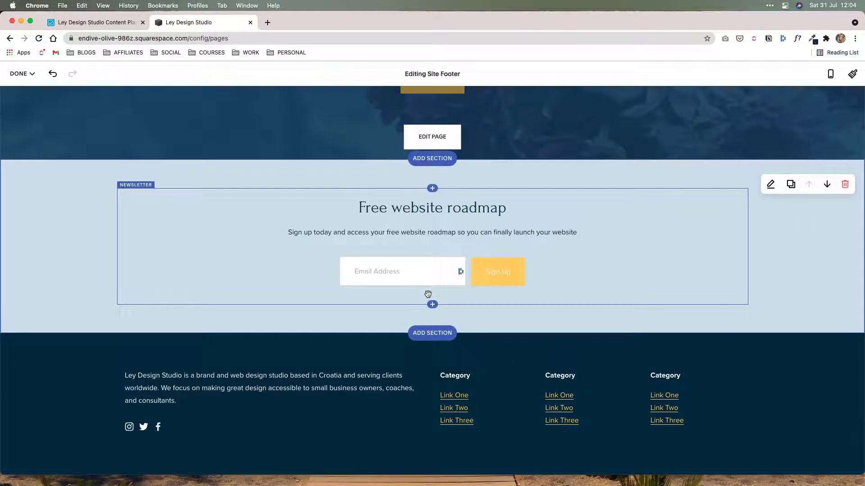
left_click(428, 333)
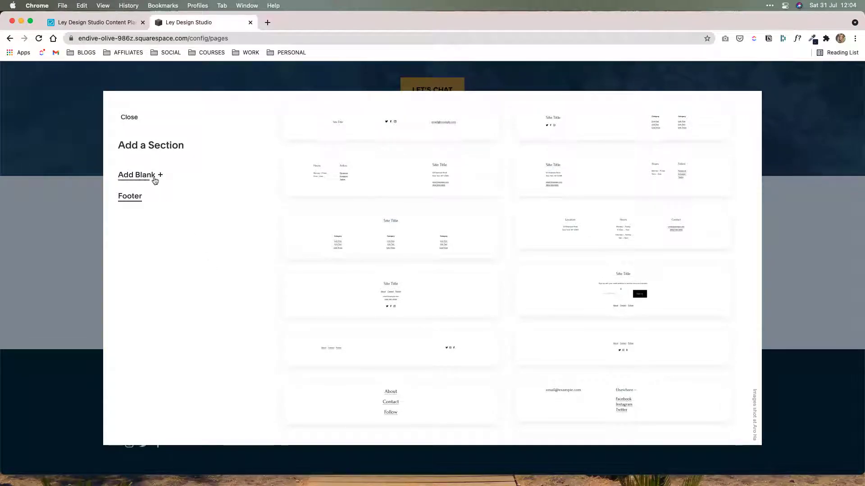
left_click(154, 178)
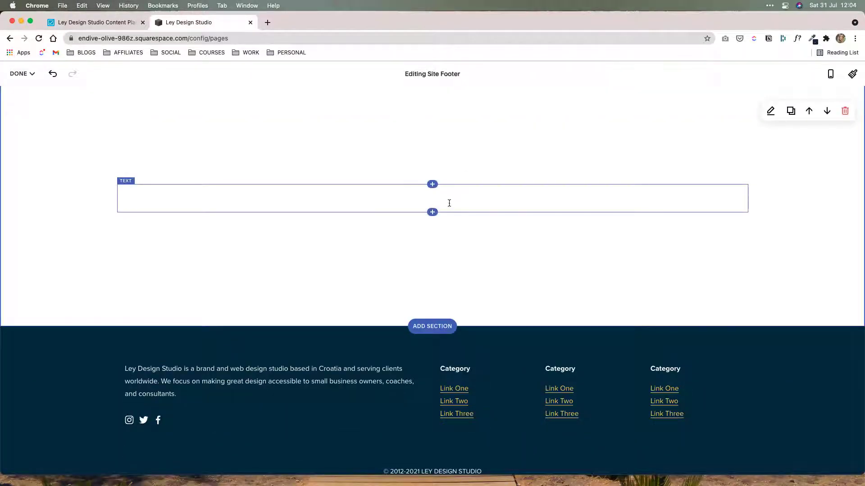
Step: Write "Follow me on the 'Gram" in the footer text block, centred and styled Heading 3
left_click(168, 195)
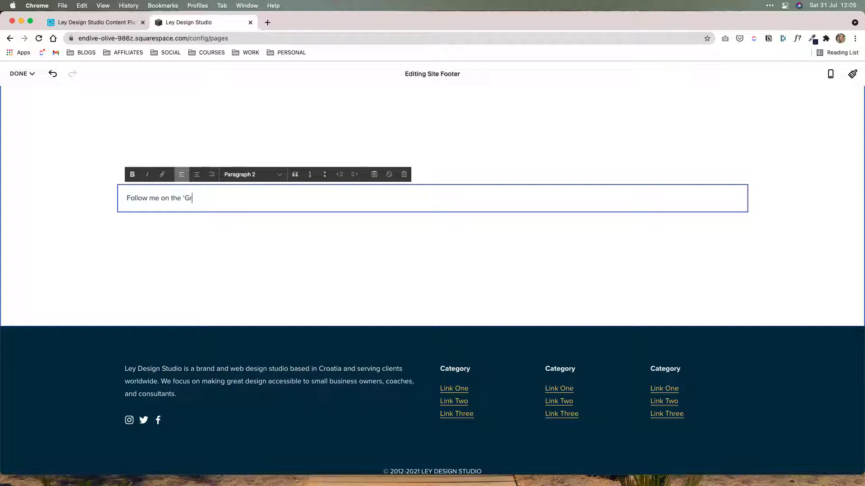
key("super+a")
left_click(197, 174)
left_click(252, 174)
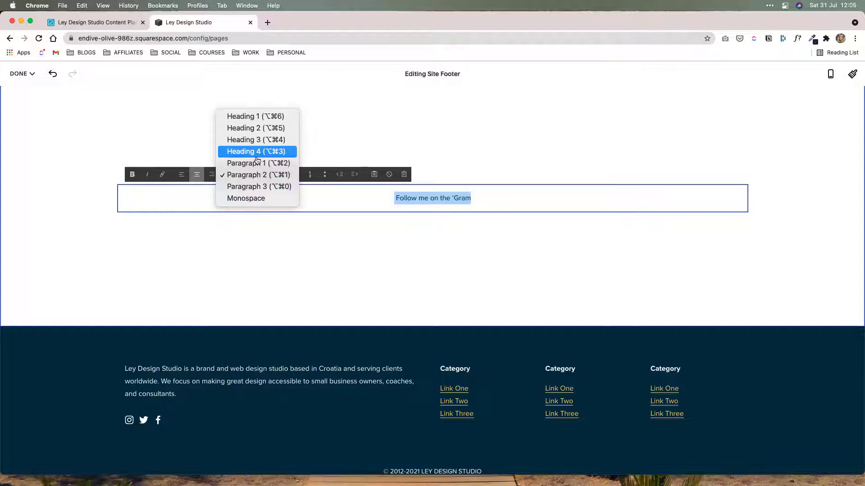
left_click(259, 140)
left_click(535, 205)
key("Escape")
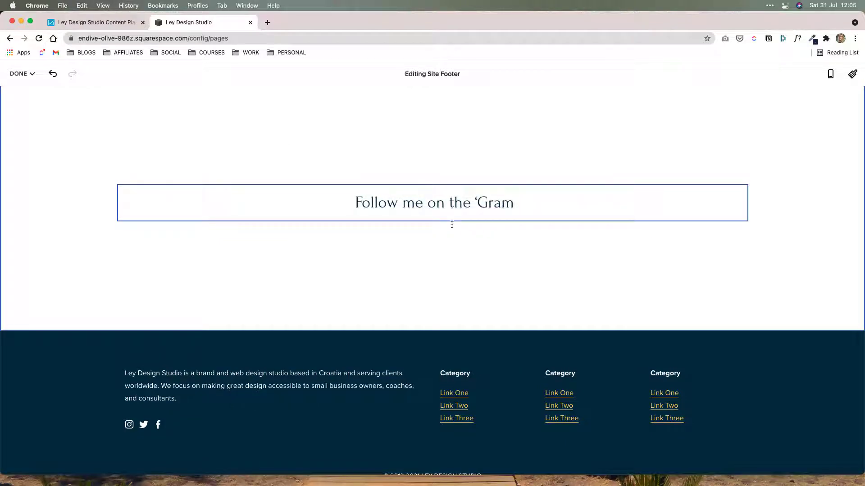
Step: Insert an Instagram block below the footer heading
left_click(432, 222)
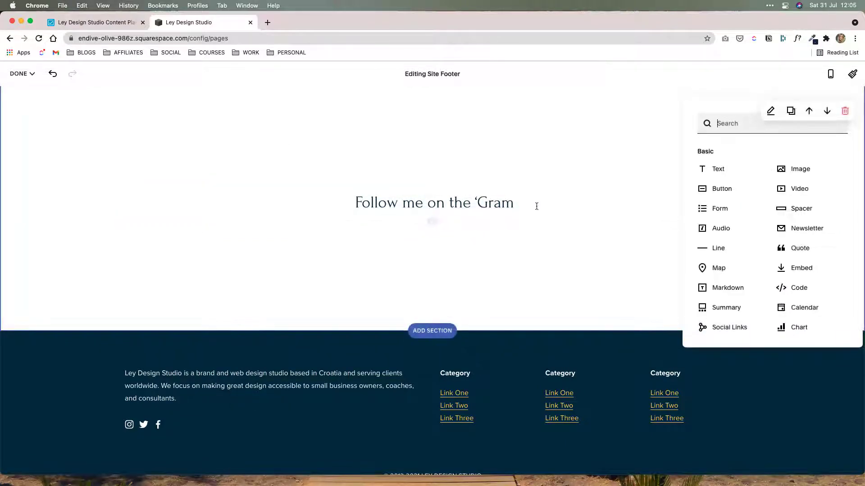
type("ins")
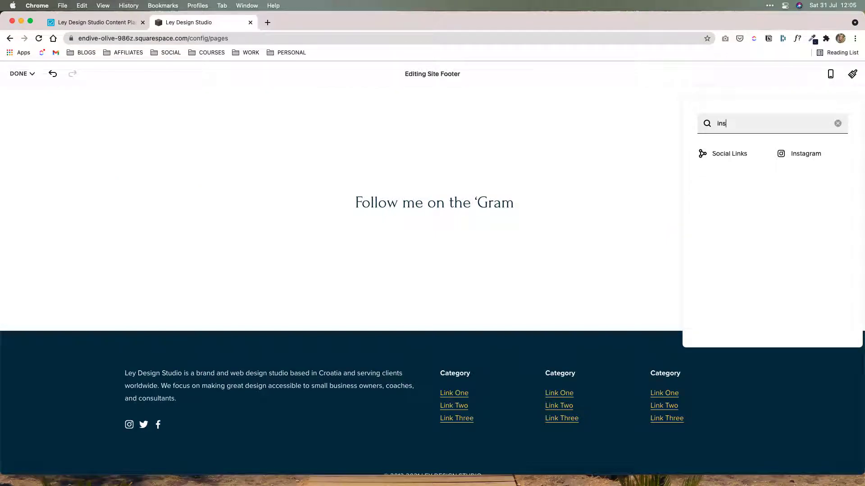
left_click(806, 158)
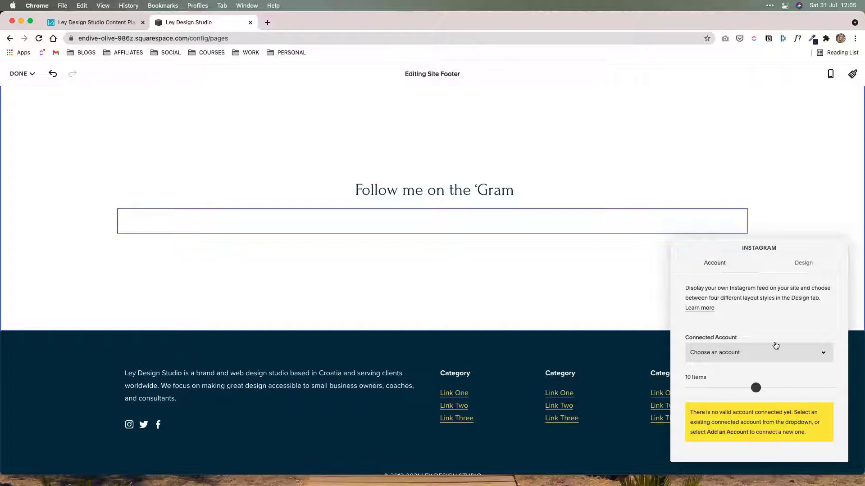
Step: Connect a new Instagram account to the block and allow Squarespace access
left_click(772, 354)
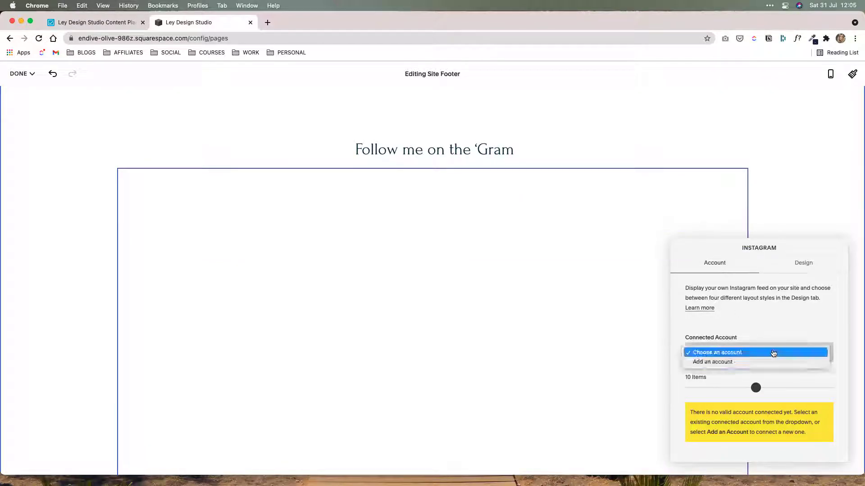
left_click(711, 363)
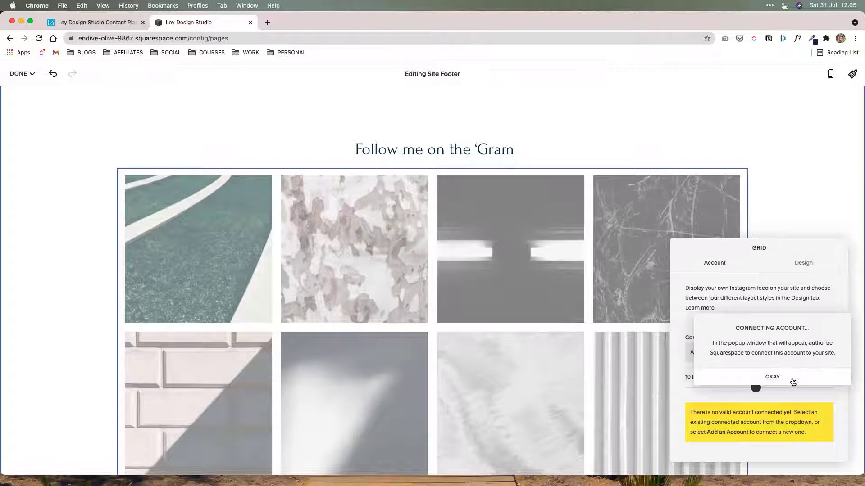
left_click(773, 379)
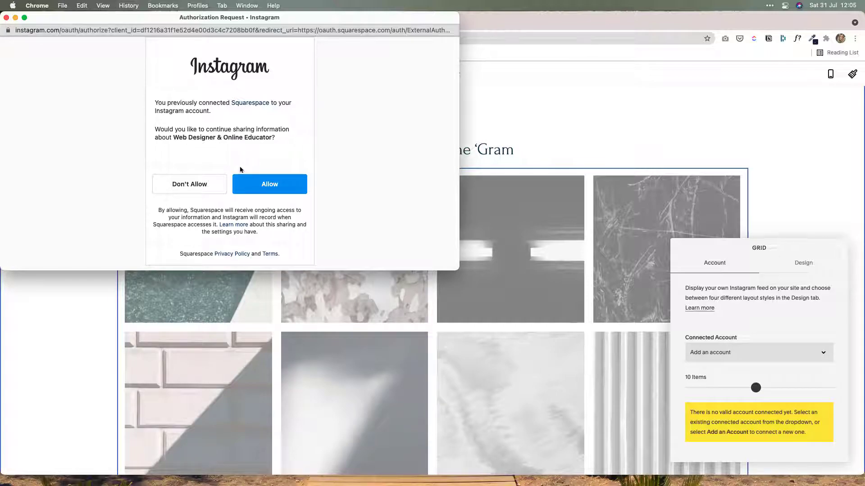
left_click(270, 188)
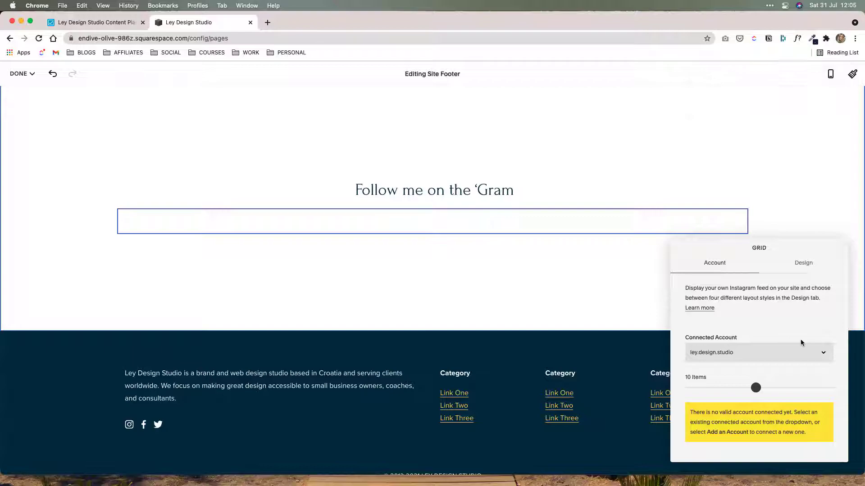
Step: Keep the studio account as the feed source, close the block settings, and save the footer
left_click(772, 359)
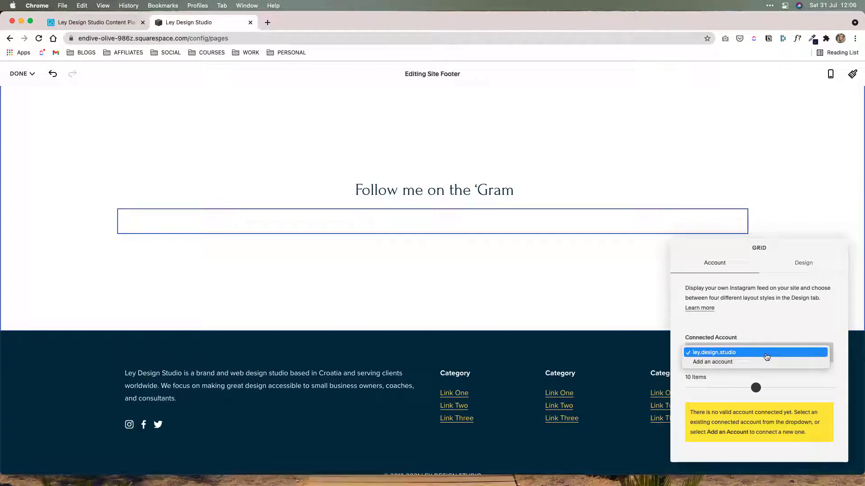
left_click(766, 357)
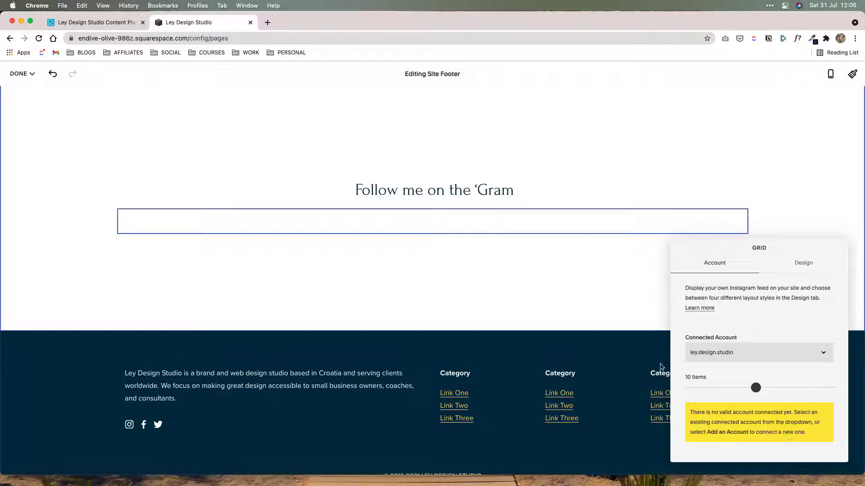
left_click(575, 311)
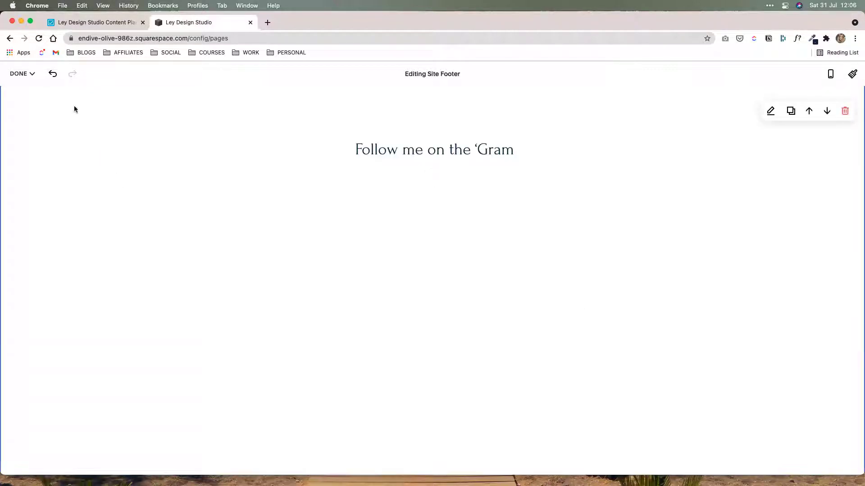
left_click(28, 75)
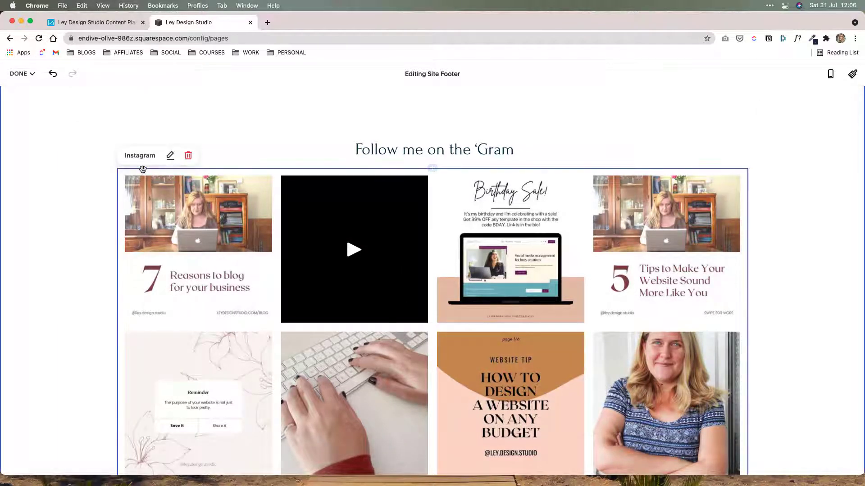
Step: Reconfirm the studio account and switch the Instagram block's layout to Slideshow
left_click(170, 155)
left_click(772, 352)
left_click(777, 373)
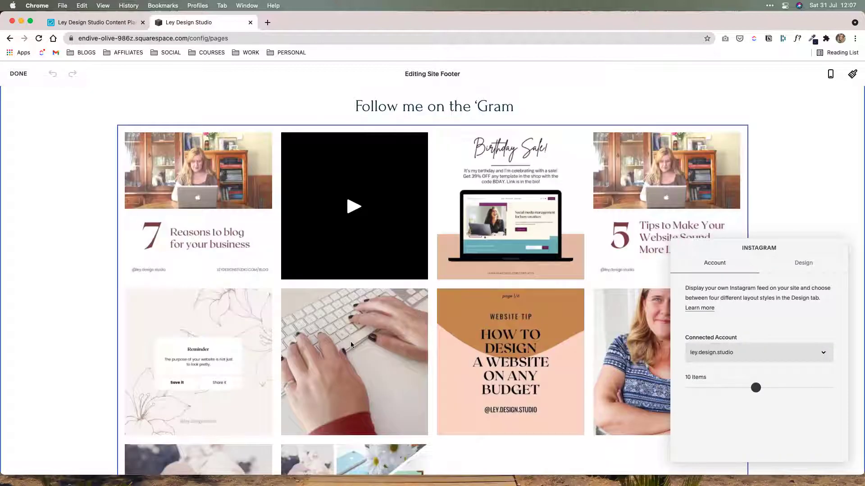
scroll(510, 319, "down", 5)
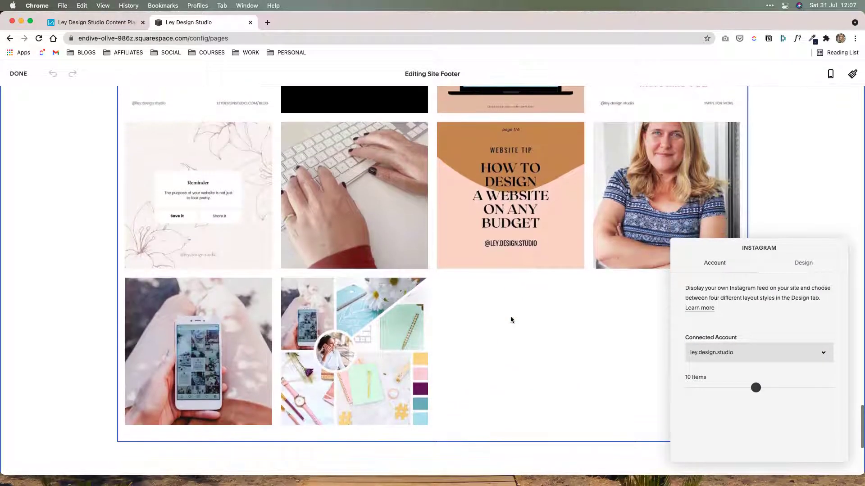
scroll(510, 318, "down", 2)
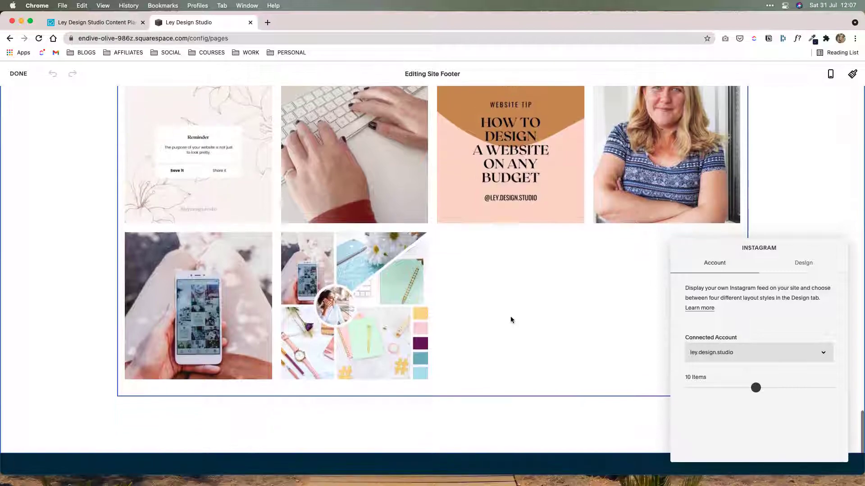
left_click(808, 269)
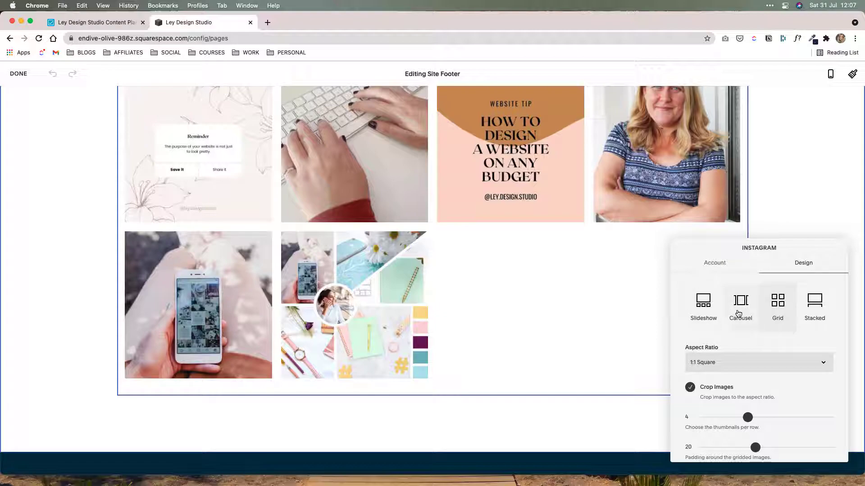
left_click(739, 312)
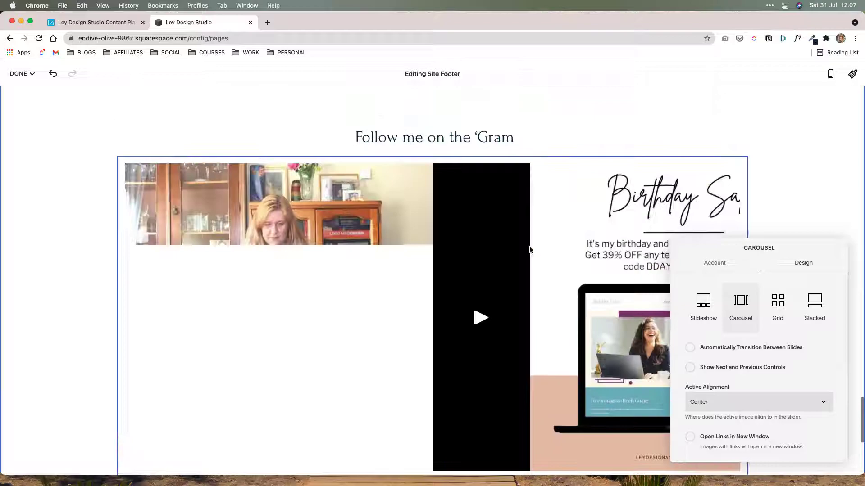
left_click(703, 306)
scroll(572, 320, "down", 2)
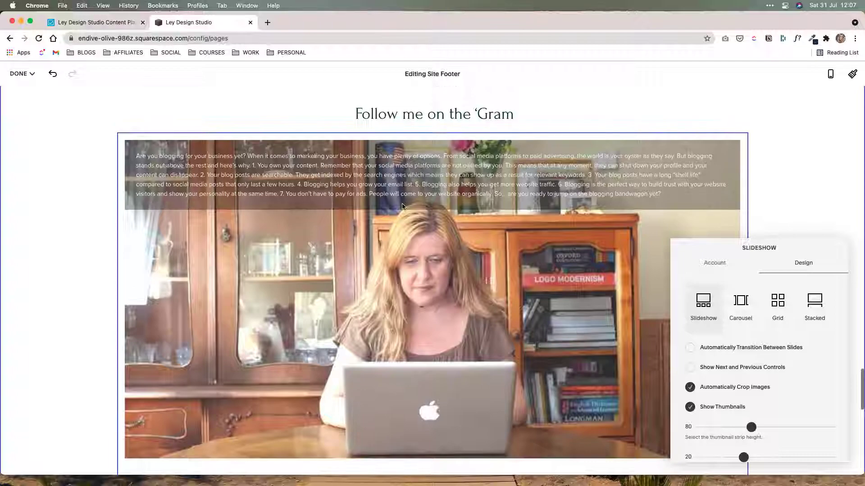
scroll(531, 280, "down", 6)
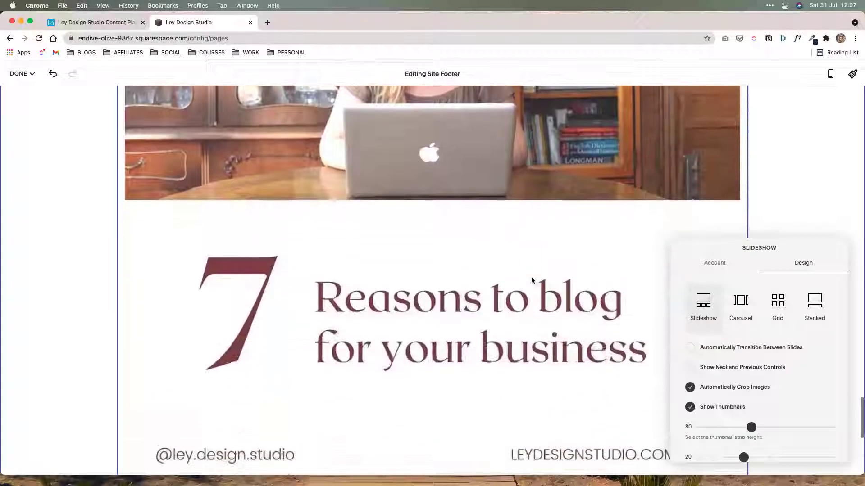
scroll(531, 280, "down", 4)
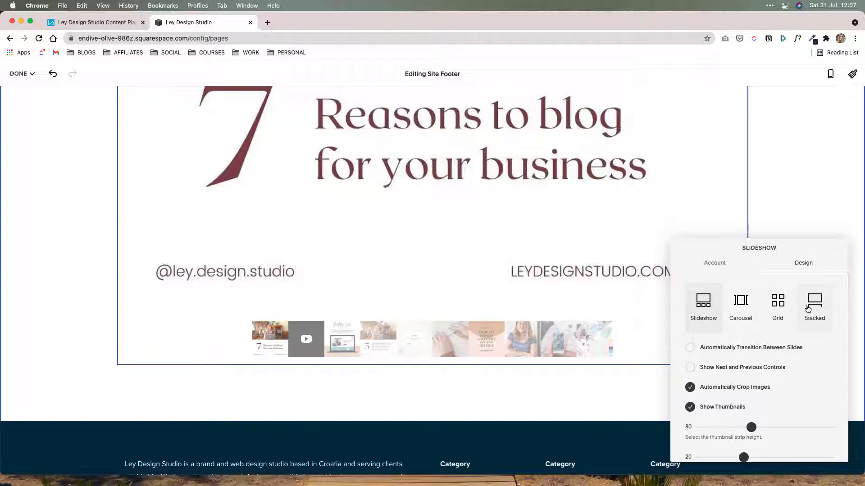
Step: Make the feed a centred Carousel autoplaying every 3 seconds, without next/previous arrows
left_click(740, 310)
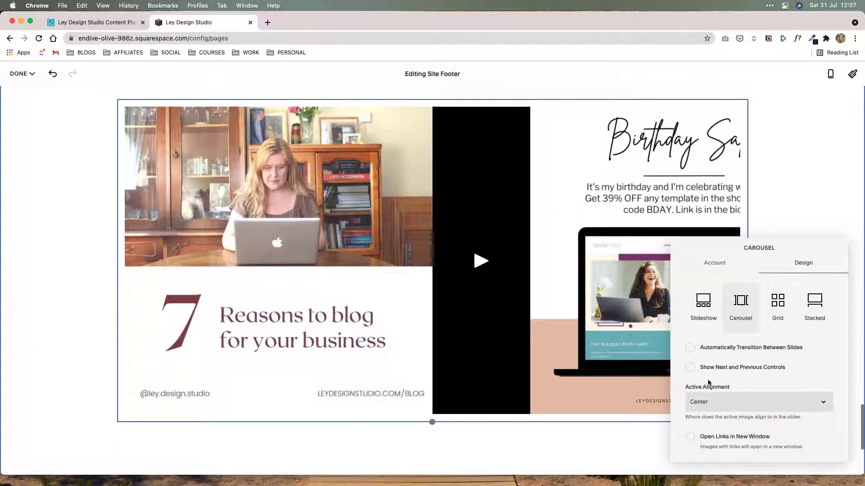
left_click(690, 347)
left_click_drag(759, 370, 744, 370)
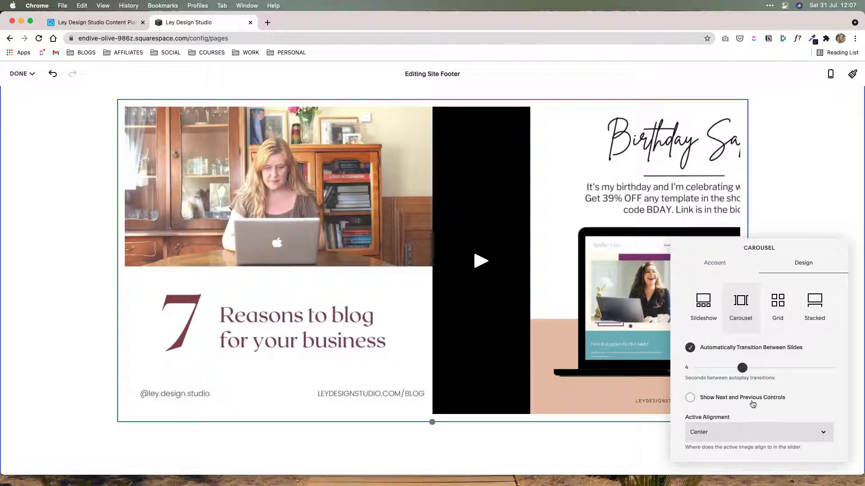
left_click(698, 402)
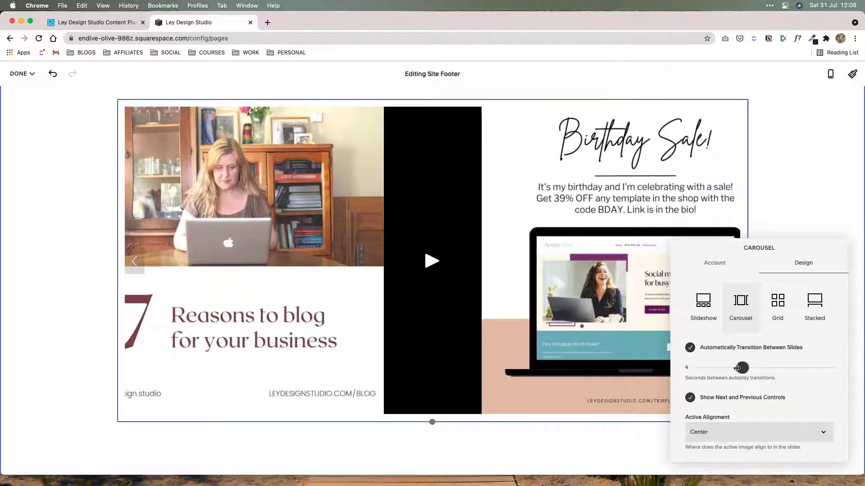
left_click_drag(742, 368, 729, 368)
left_click(691, 398)
scroll(778, 397, "down", 2)
left_click(777, 393)
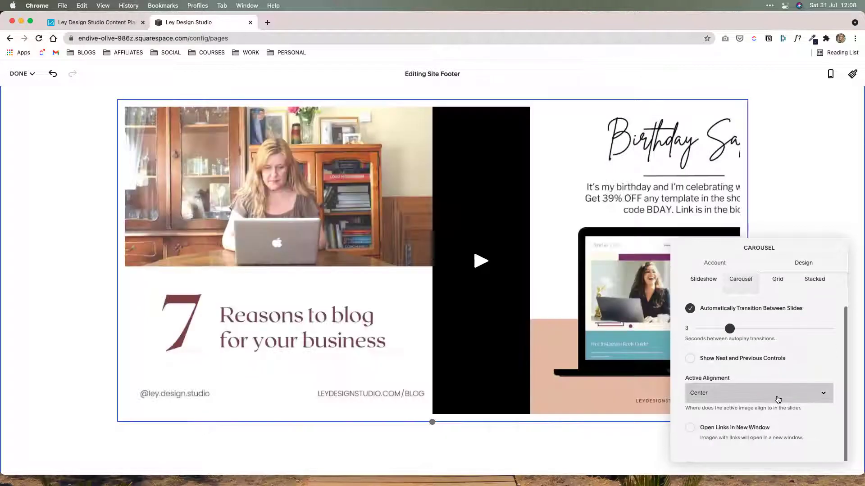
left_click(765, 393)
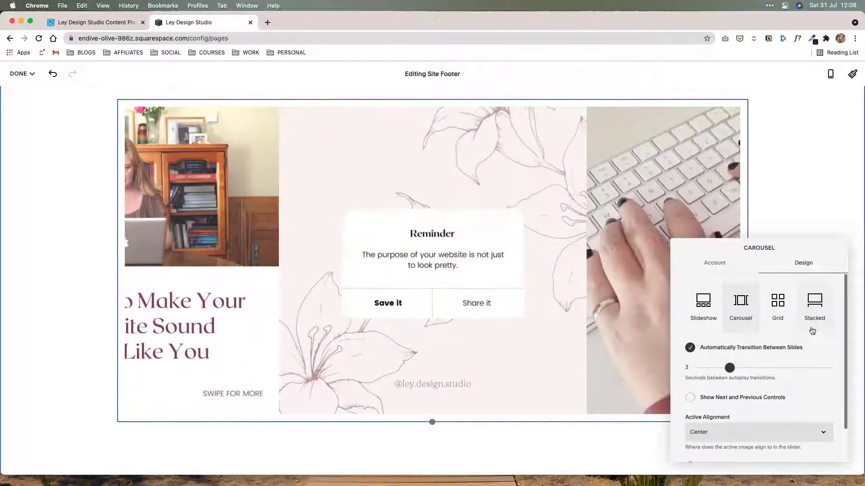
left_click(816, 210)
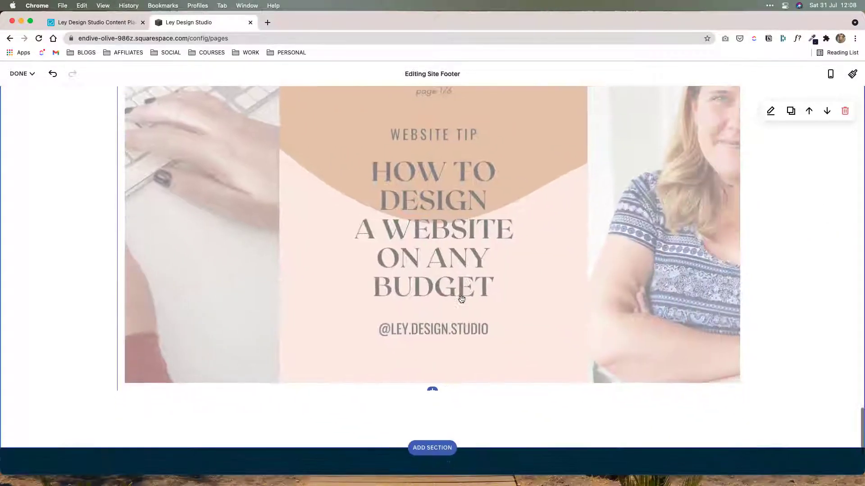
Step: Shrink the Instagram carousel block's height to a compact single row of thumbnails
scroll(461, 300, "up", 4)
scroll(456, 276, "down", 2)
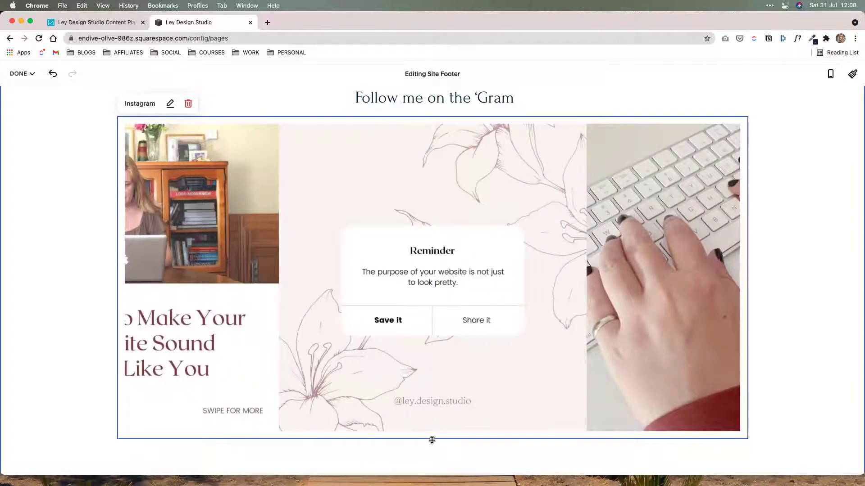
left_click_drag(432, 440, 448, 223)
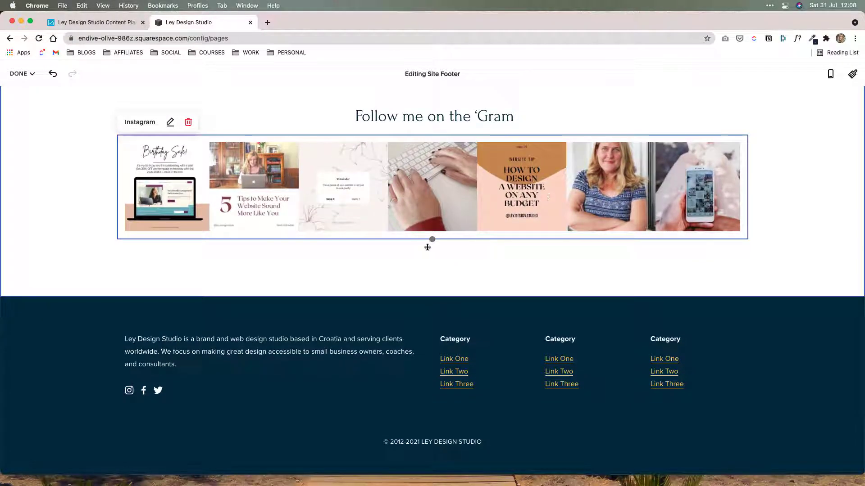
scroll(480, 253, "up", 4)
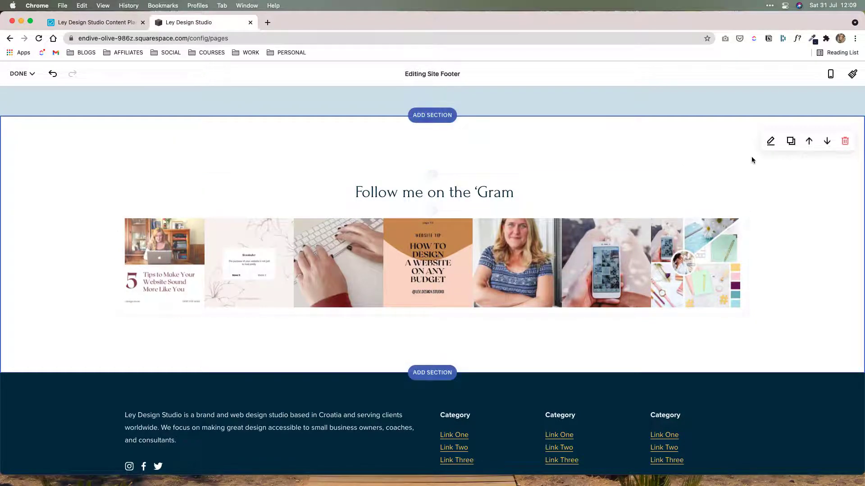
Step: Set the Instagram section's height to S and its background to Full Bleed
left_click(771, 141)
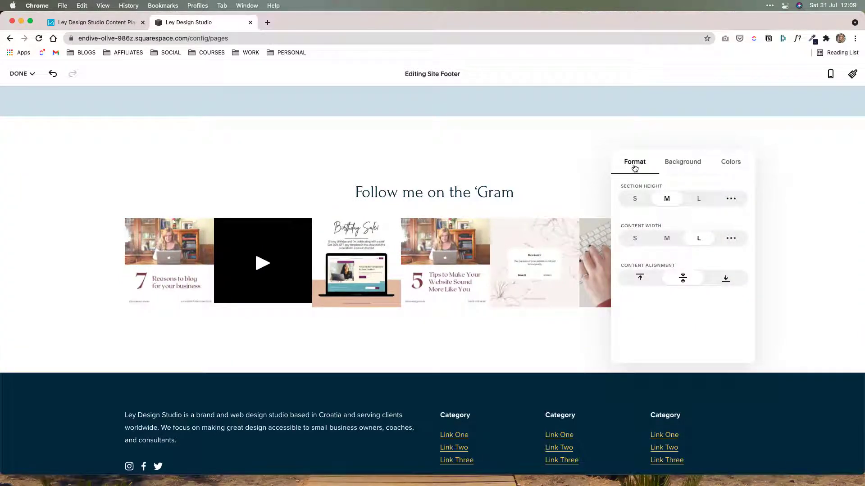
left_click(633, 200)
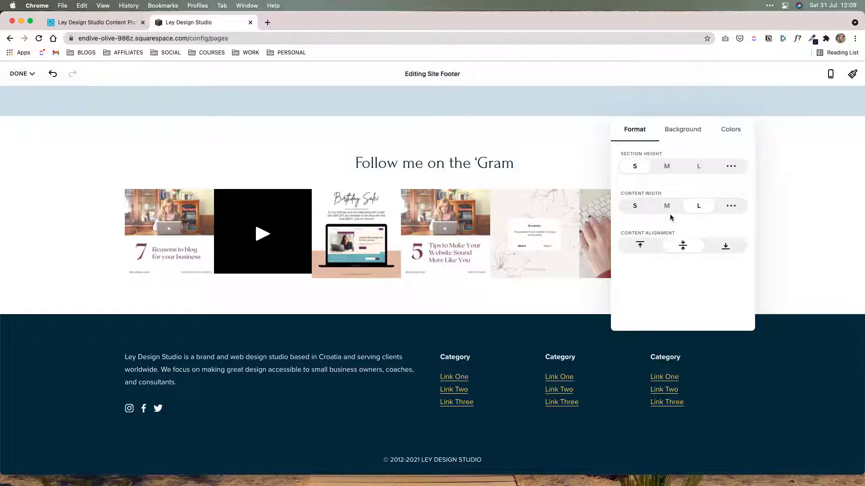
left_click(696, 131)
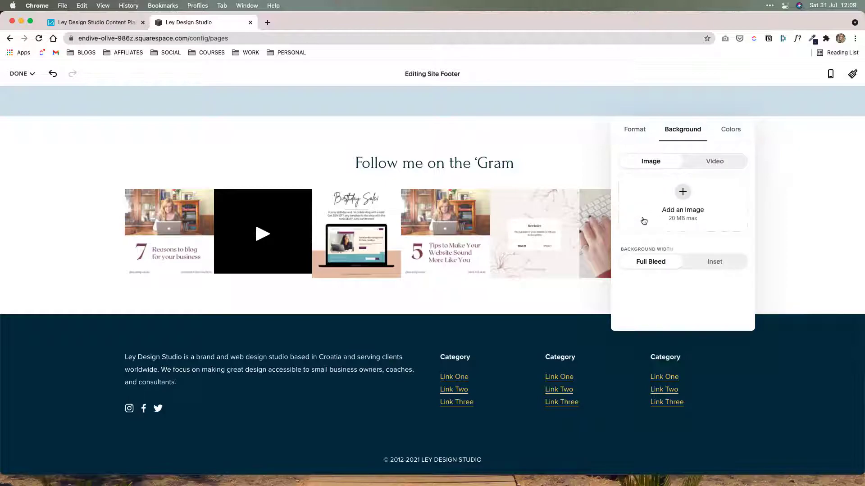
left_click(716, 264)
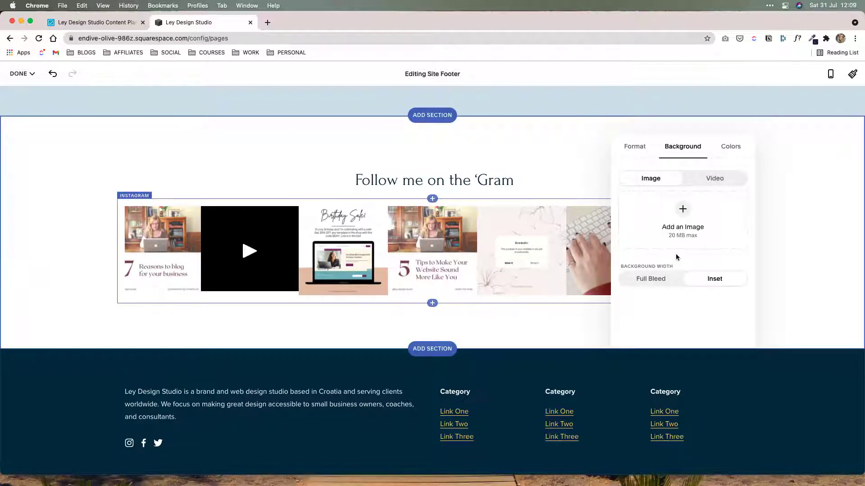
left_click(665, 284)
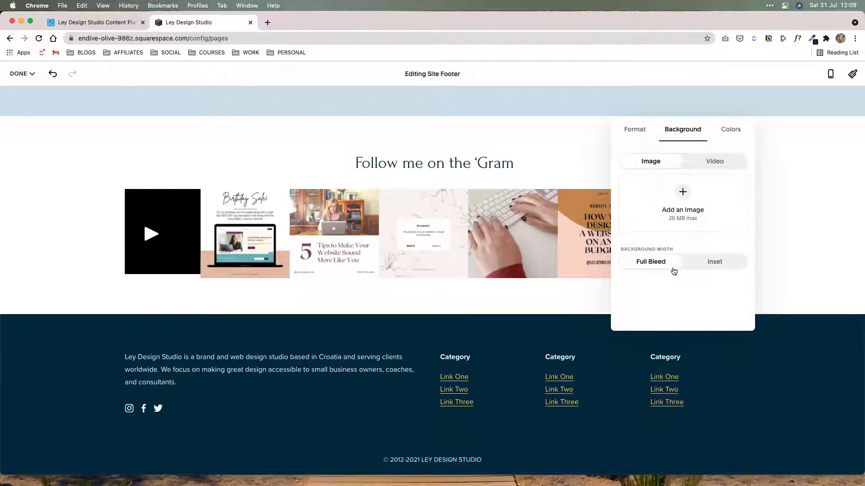
Step: Apply the white Lightest 1 colour theme to the section
left_click(731, 137)
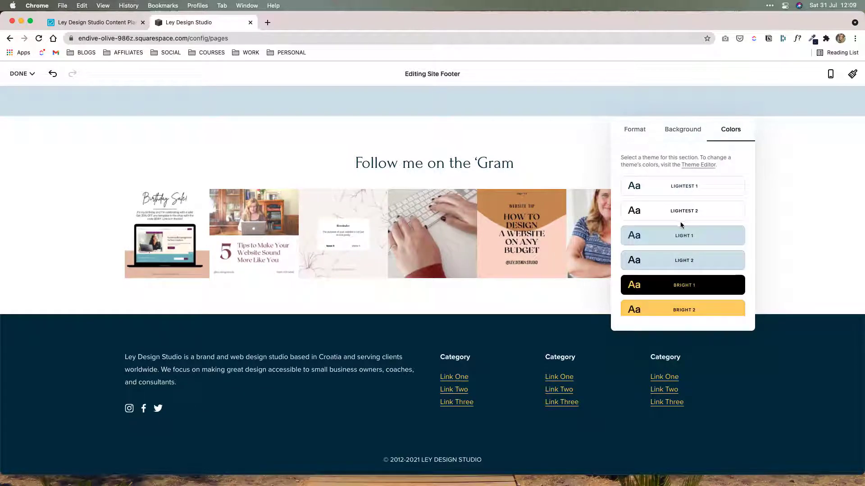
left_click(705, 239)
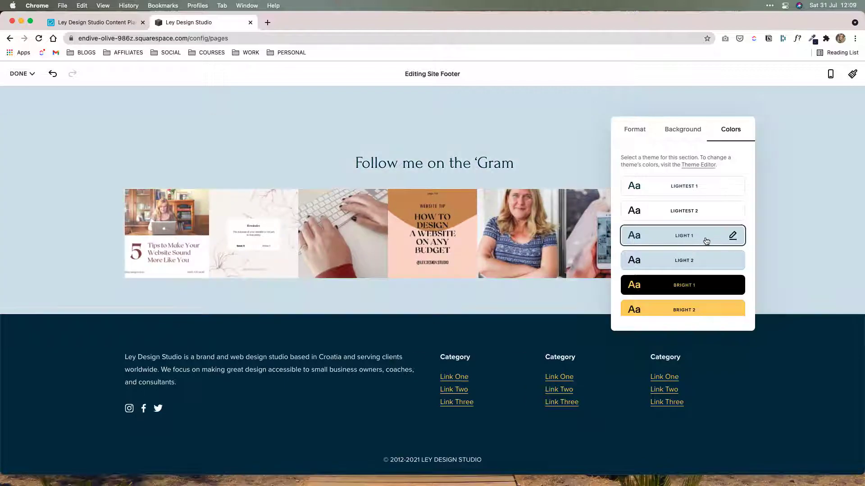
left_click(712, 261)
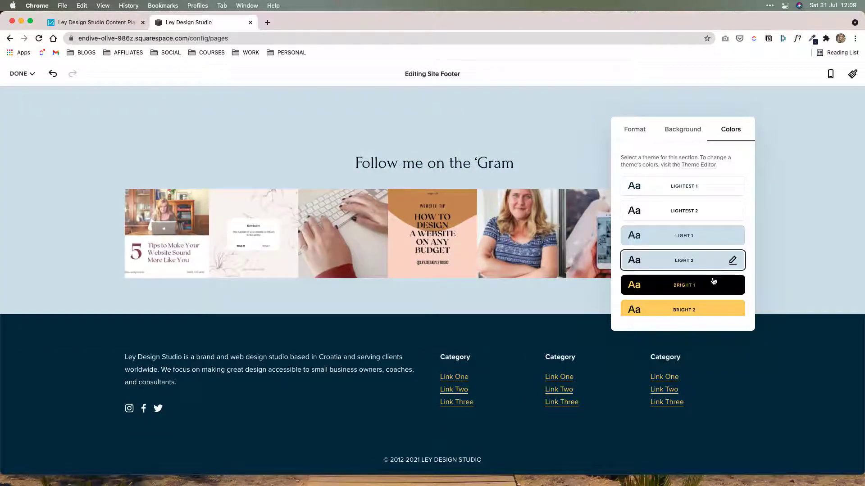
left_click(706, 200)
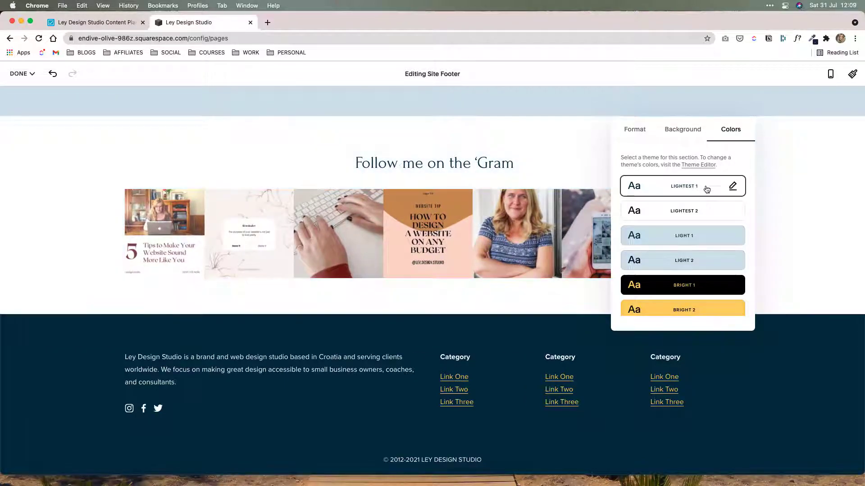
left_click(755, 227)
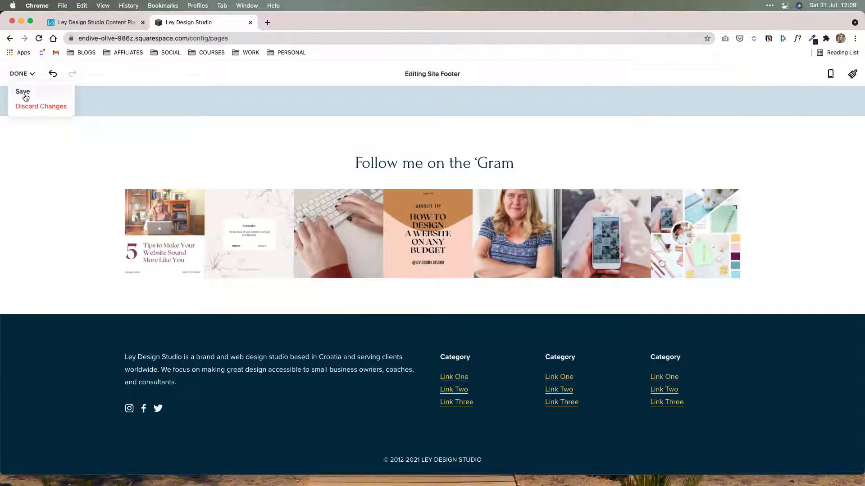
Step: Save the footer edits and scroll the Home page preview to the new carousel
left_click(23, 92)
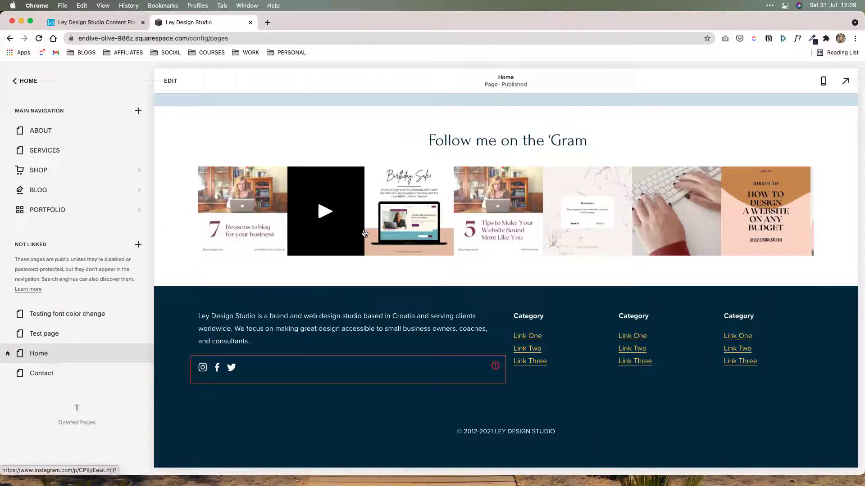
scroll(581, 236, "up", 2)
scroll(581, 231, "down", 2)
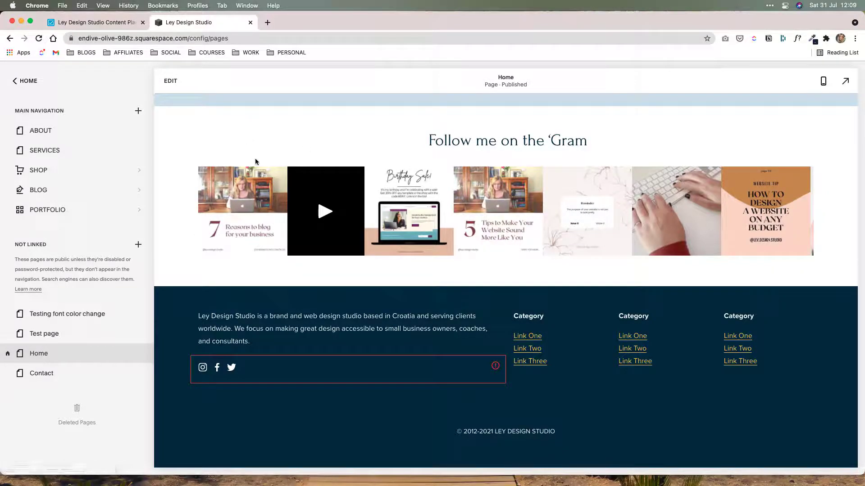
Step: Preview the Home page full-screen, open a carousel post on Instagram, then close it
left_click(845, 82)
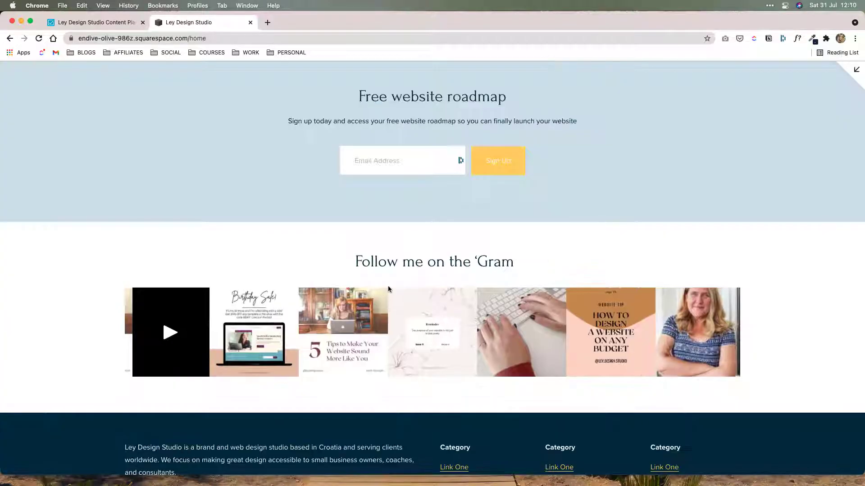
left_click(424, 333)
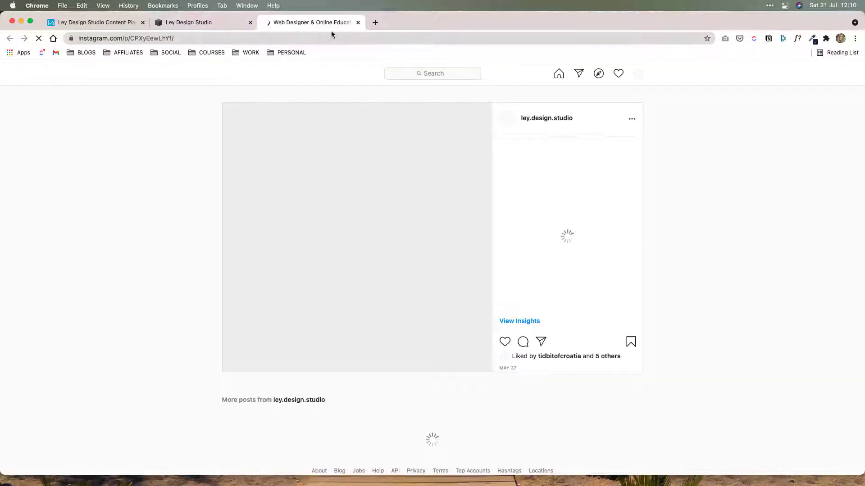
left_click(358, 22)
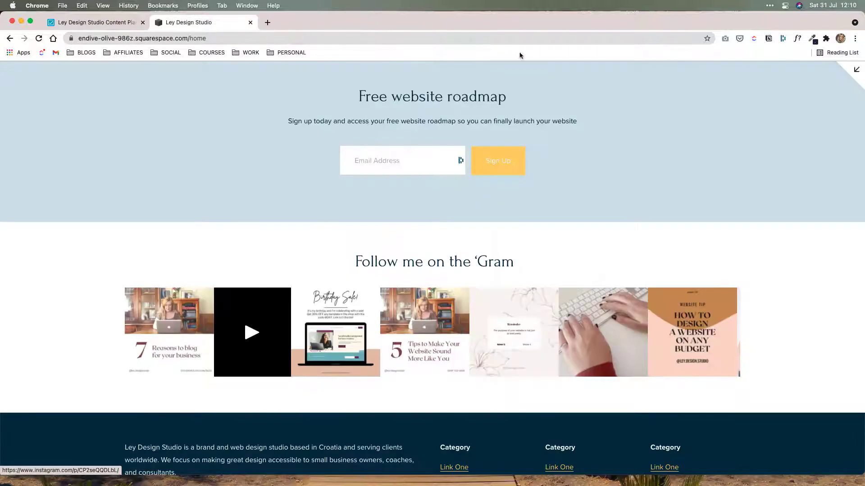